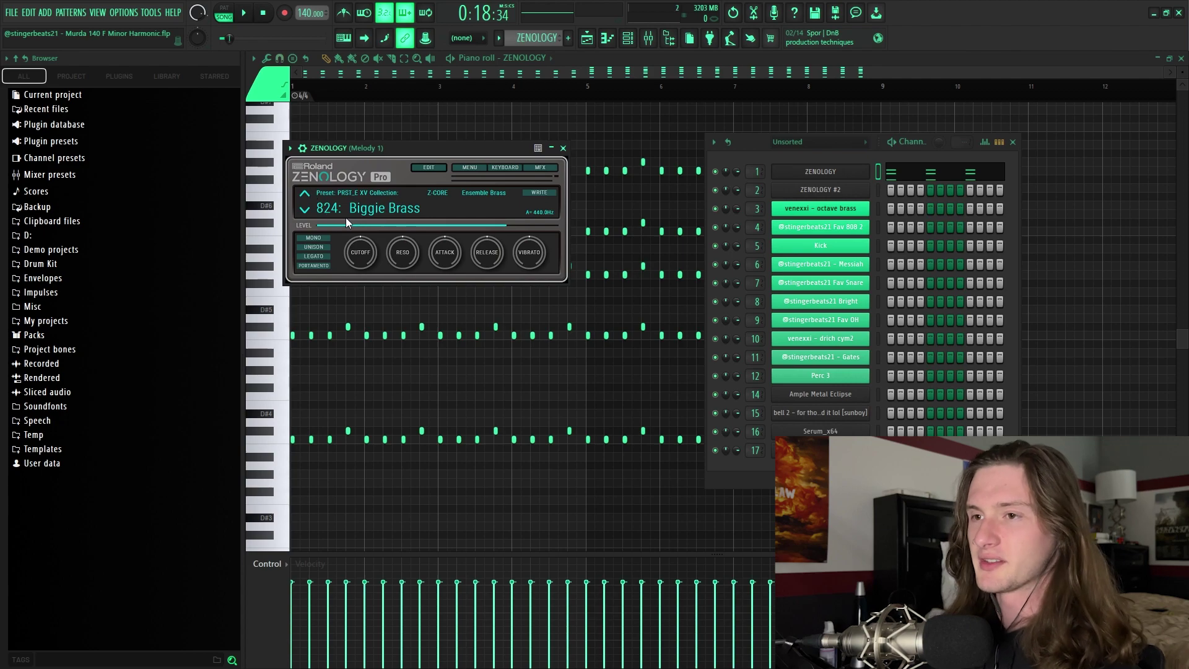
Examine the first-bar C4 and C#4 notes of the ZENOLOGY melody in the piano roll.
left_click(527, 136)
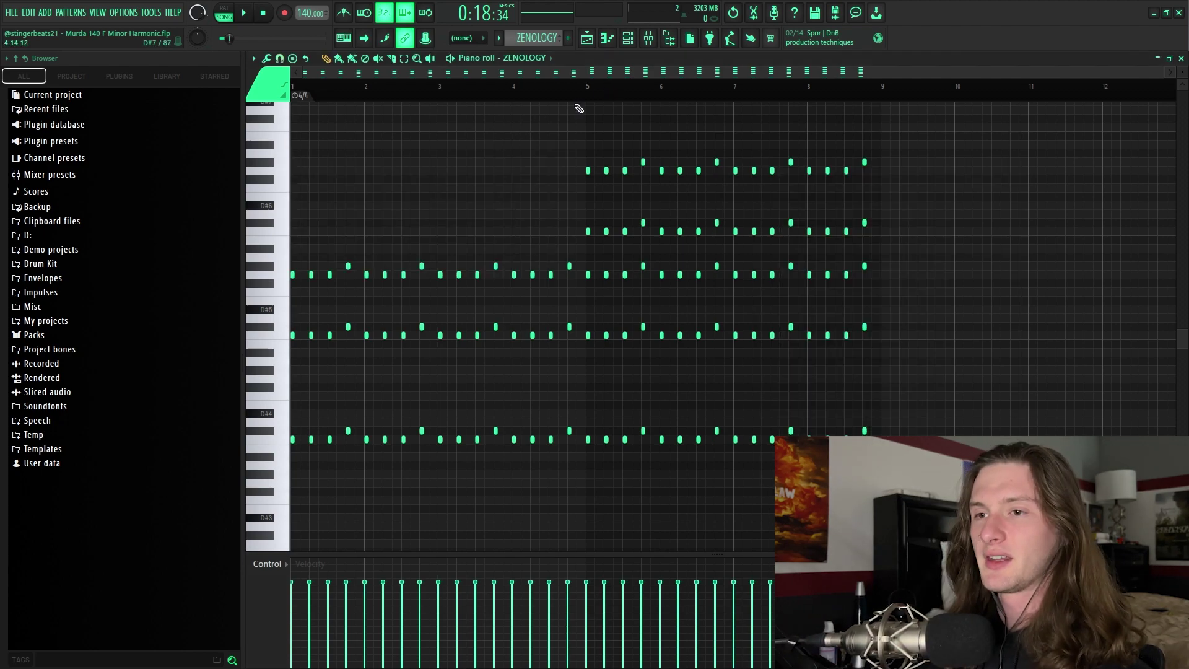
scroll(579, 108, "up", 3)
left_click_drag(292, 398, 445, 473)
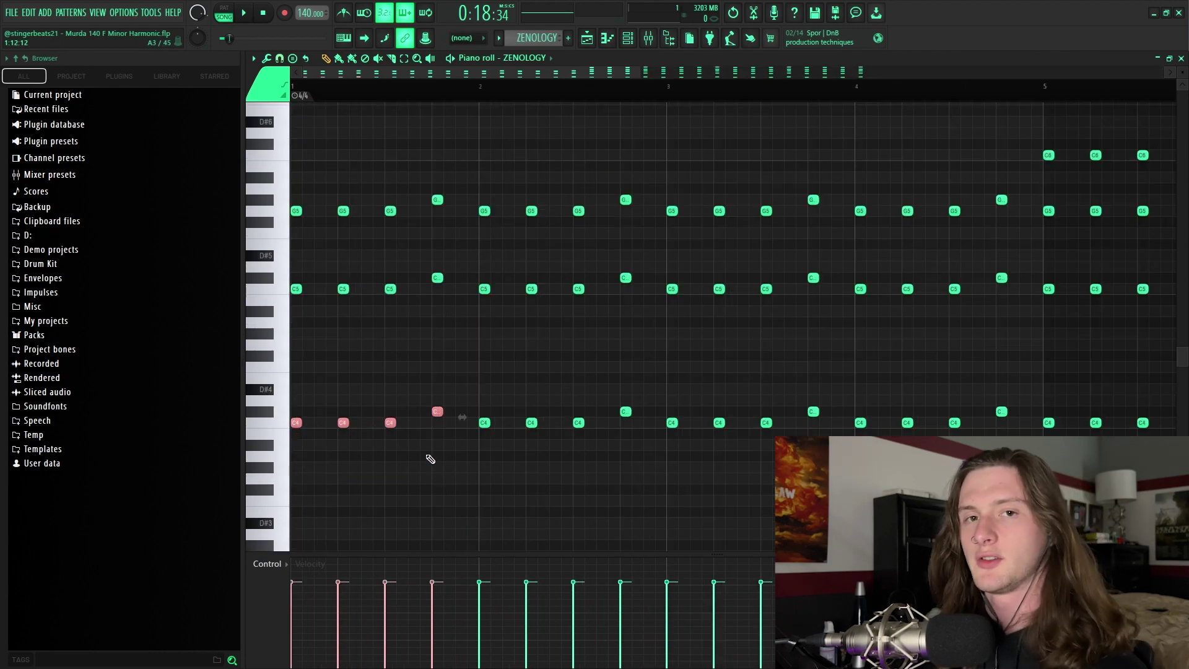
left_click_drag(430, 459, 353, 464)
left_click(436, 410)
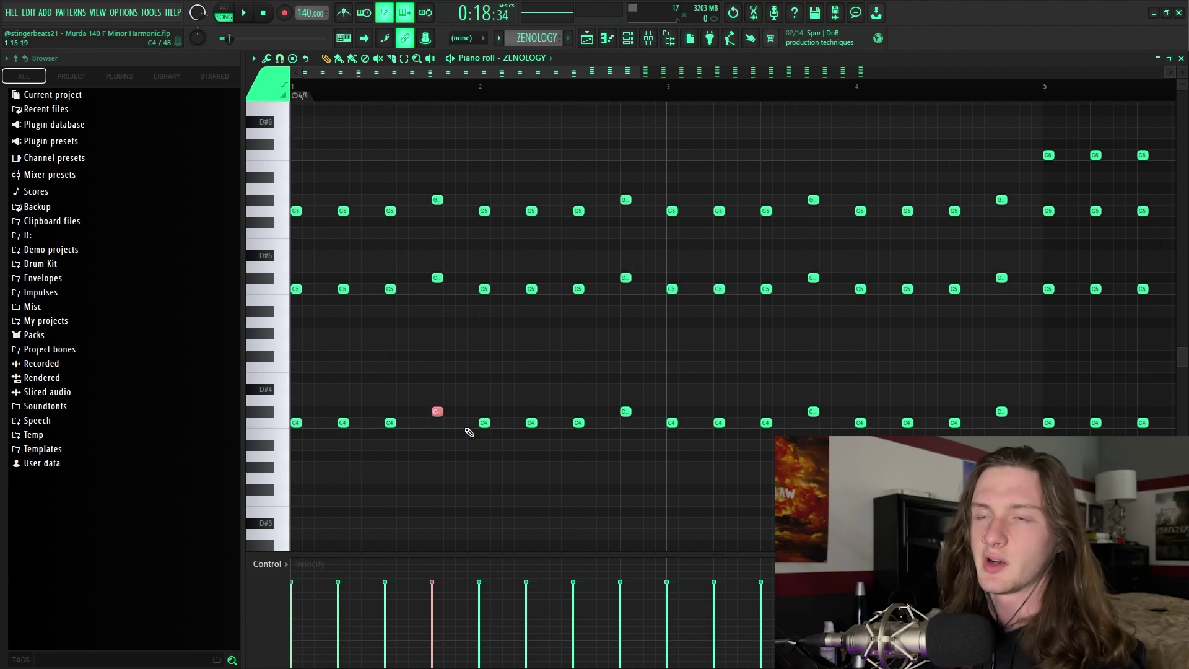
left_click(465, 392)
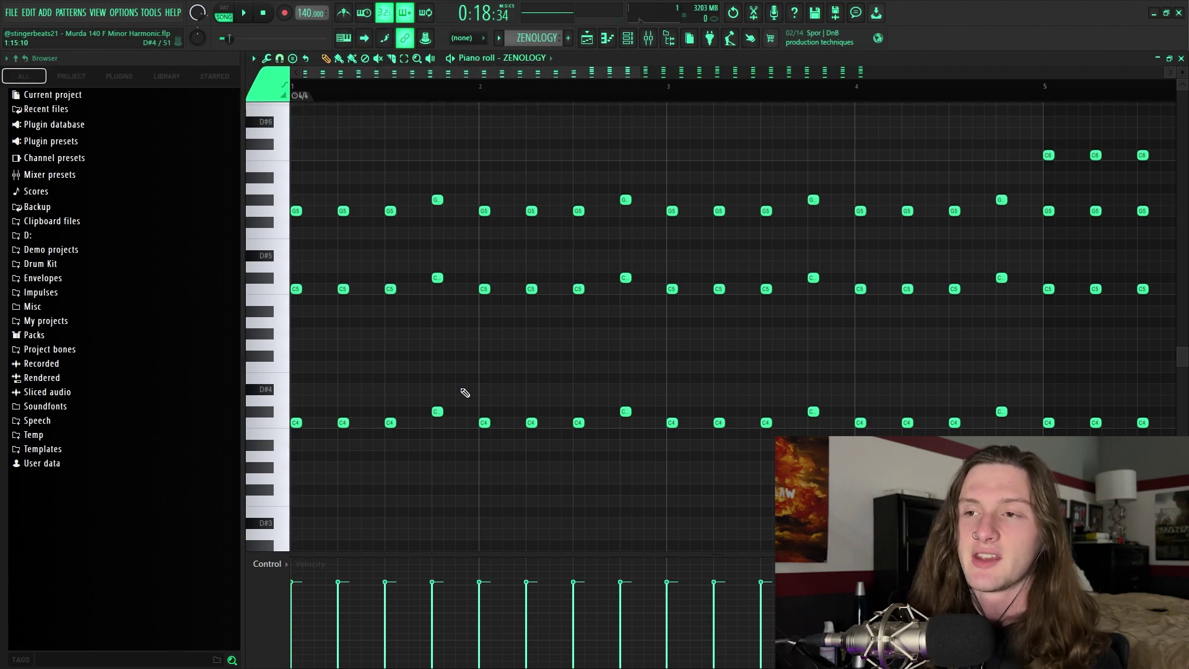
Delete the two upper note rows in bars 1–4 and duplicate the C4 row one octave up to C5.
left_click_drag(1027, 186, 275, 346)
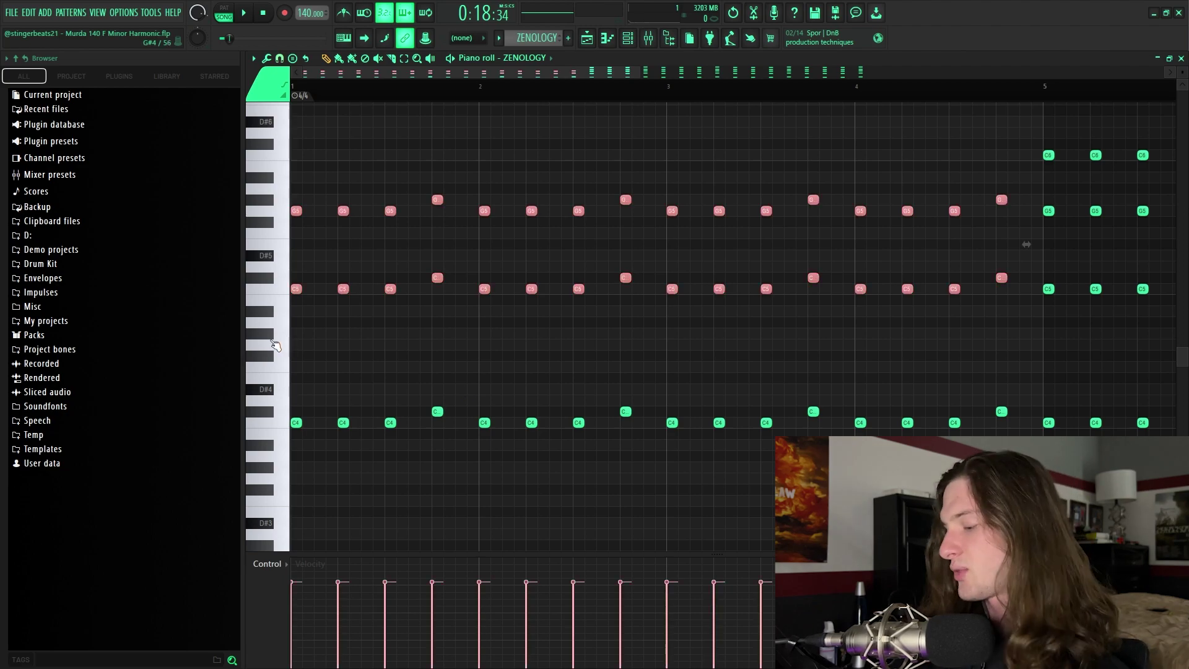
key("Delete")
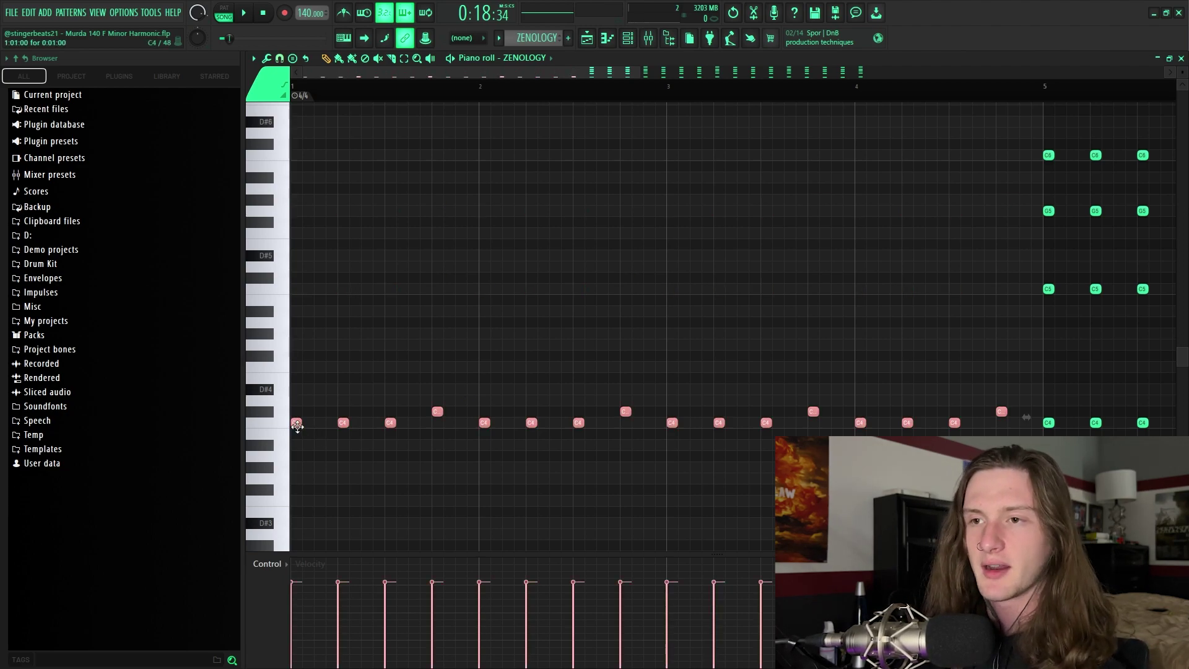
key("ctrl+c")
key("ctrl+v")
key("ctrl+Up")
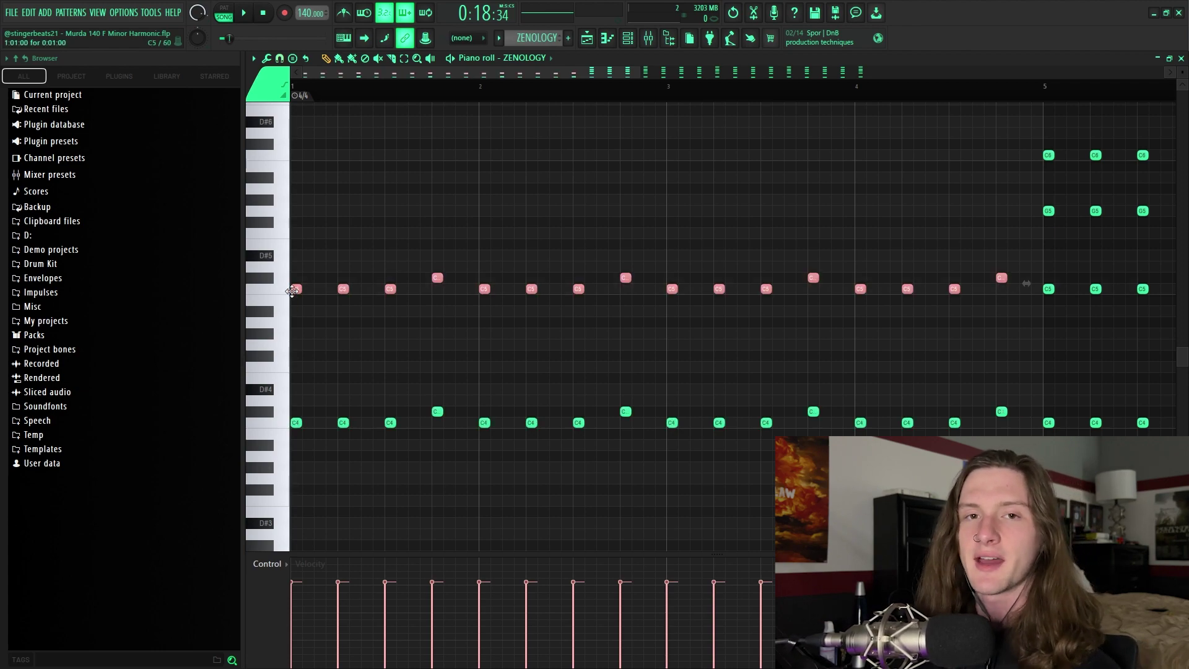
Duplicate the C5 note row in bars 1–4 and raise the copy seven semitones to G5.
key("ctrl+c")
key("ctrl+v")
key("Up")
key("Up")
key("Up")
key("Up")
key("Up")
key("Up")
key("Up")
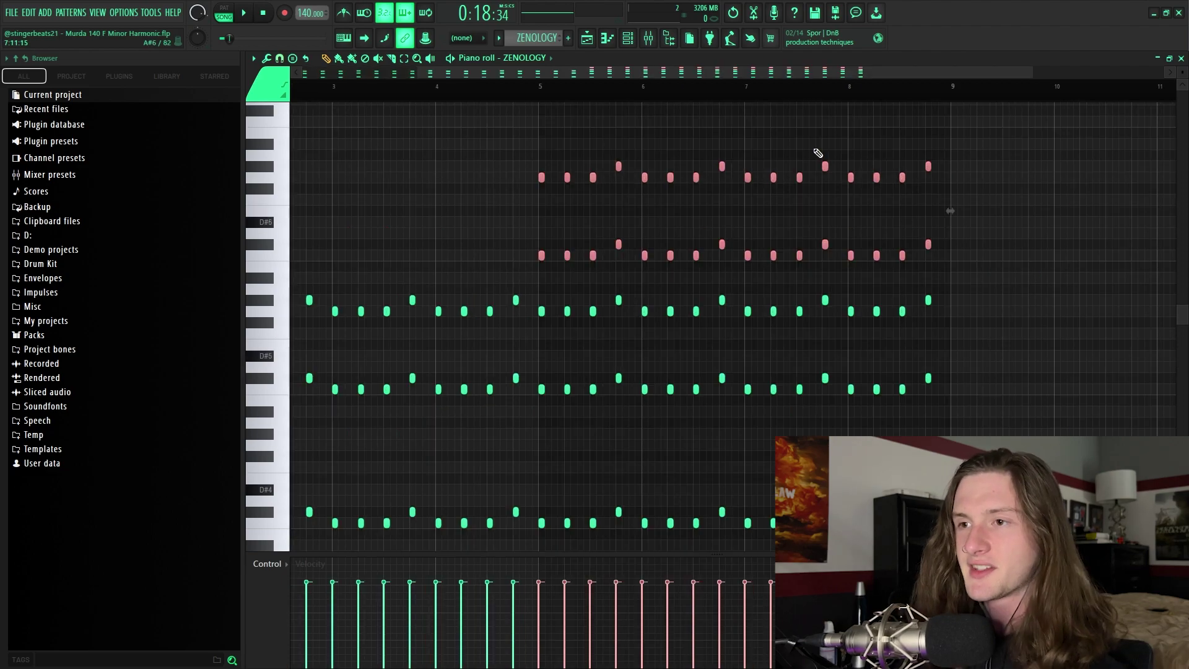
Replace the two highest note rows in bars 5–8 with copies of the C5 and G5 rows raised one octave, and play the melody.
key("Delete")
left_click_drag(981, 263, 544, 443)
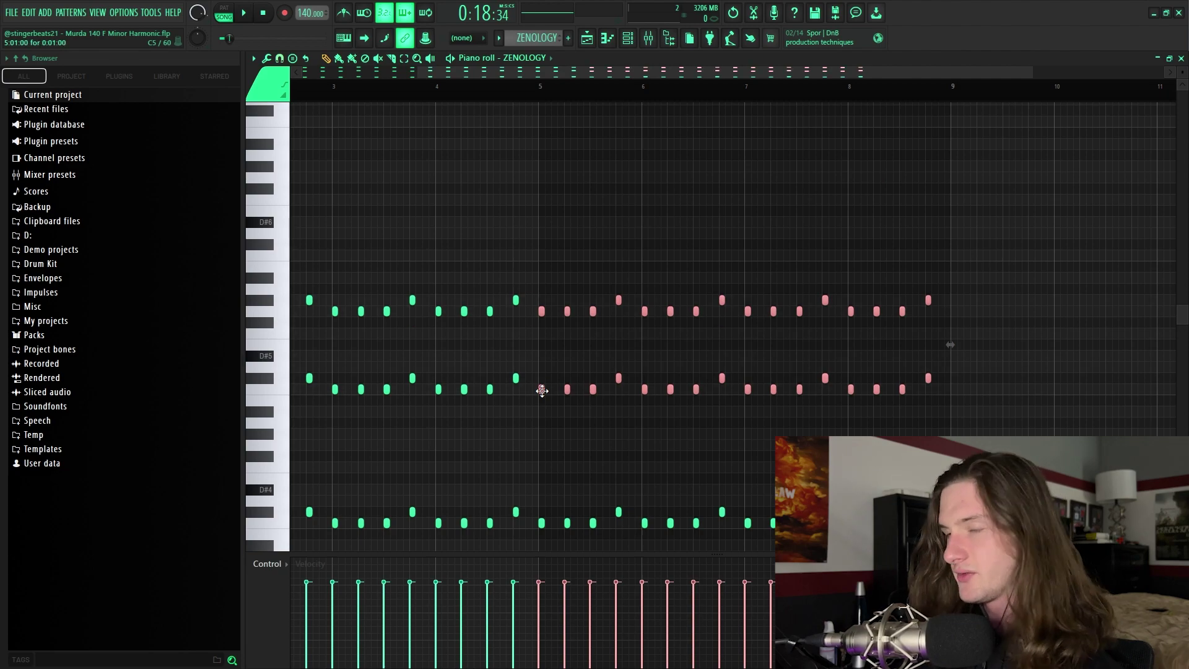
key("ctrl+c")
key("ctrl+v")
key("ctrl+Up")
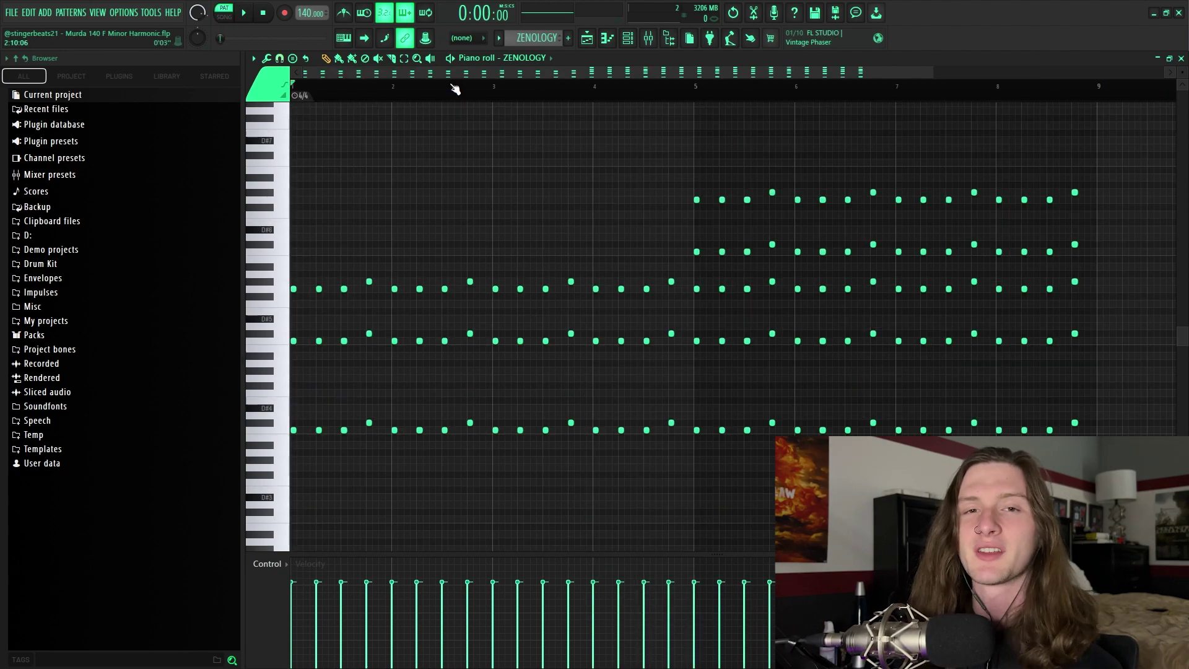
key("space")
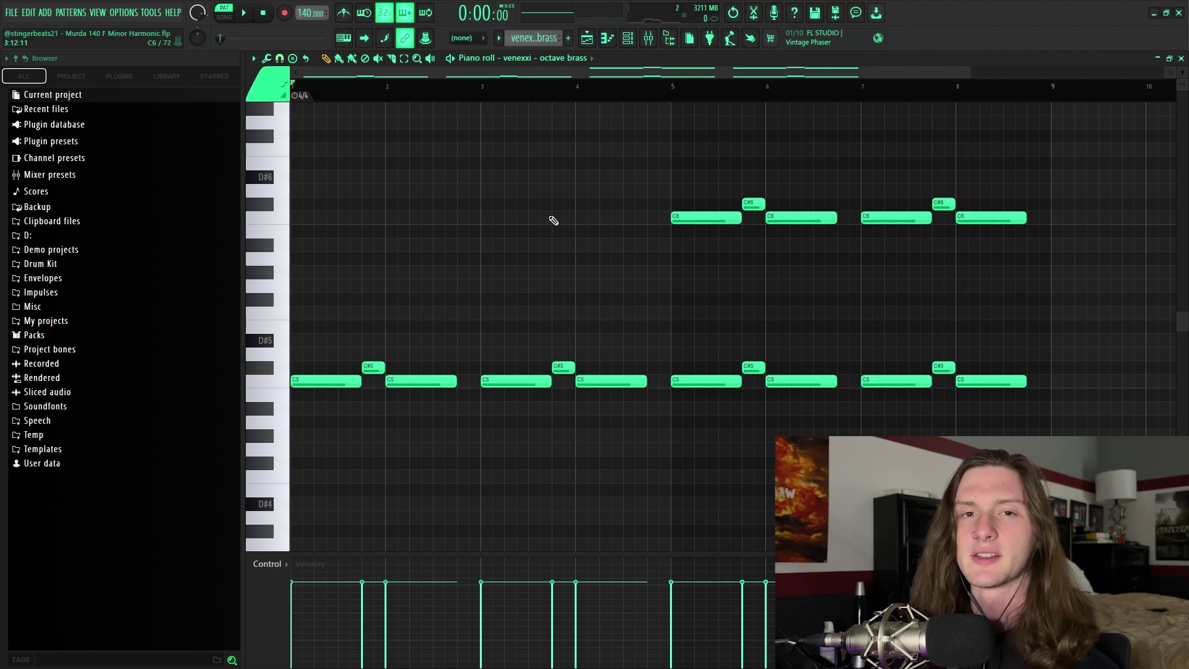
Examine the octave brass notes in bars 1–4 and the higher octave layer in bars 5–8, and play the pattern.
left_click_drag(663, 236, 321, 433, "ctrl")
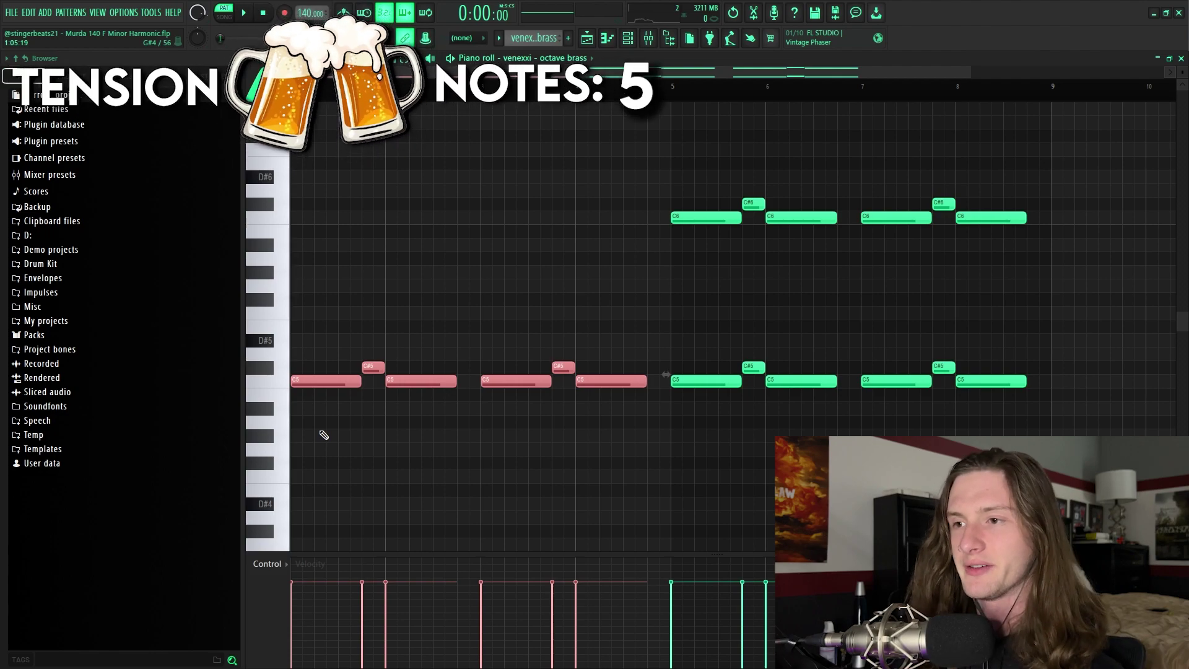
left_click_drag(665, 193, 1000, 233, "ctrl")
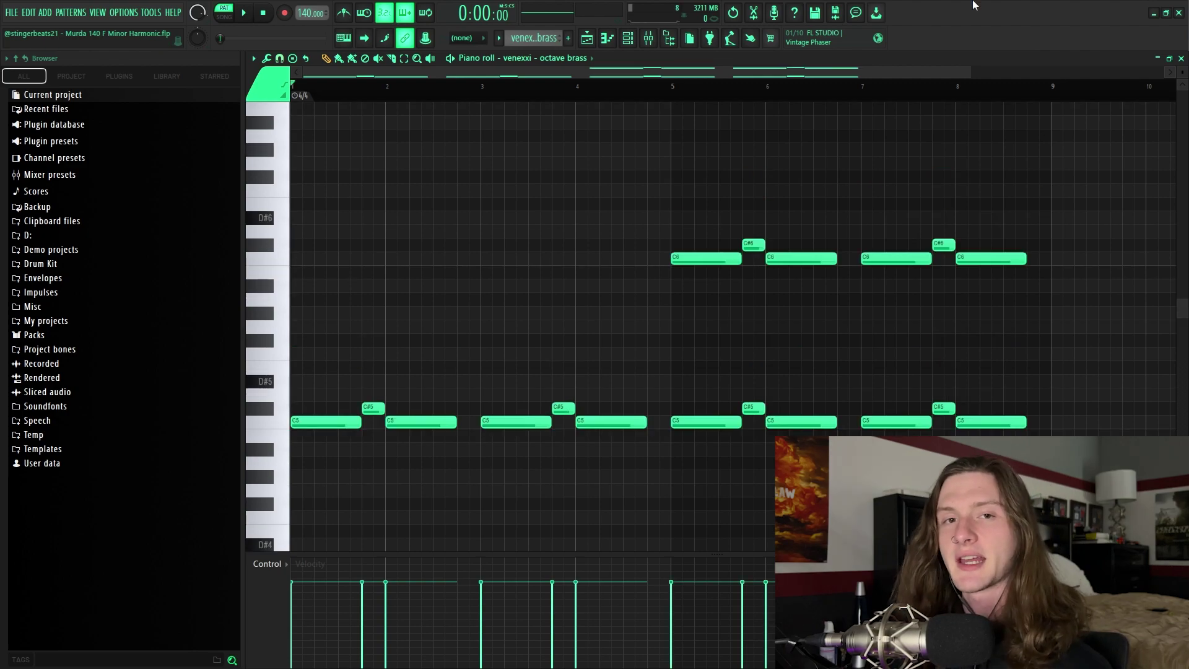
key("space")
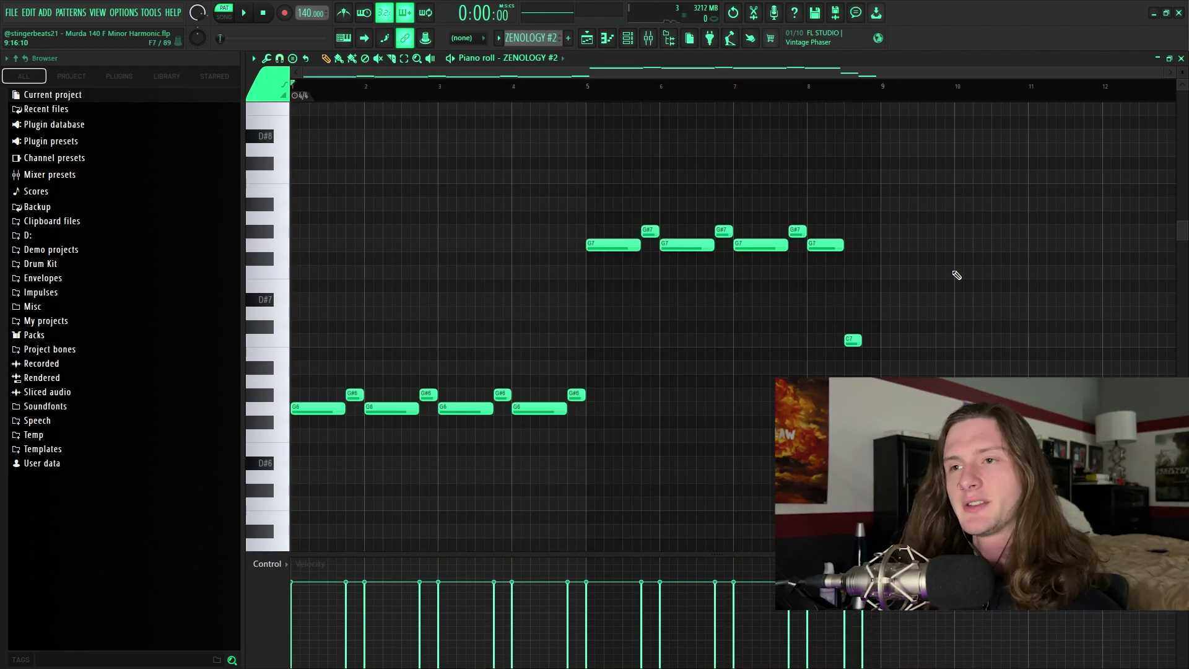
Play back the ZENOLOGY #2 melody and the Purity_x64 melody.
key("space")
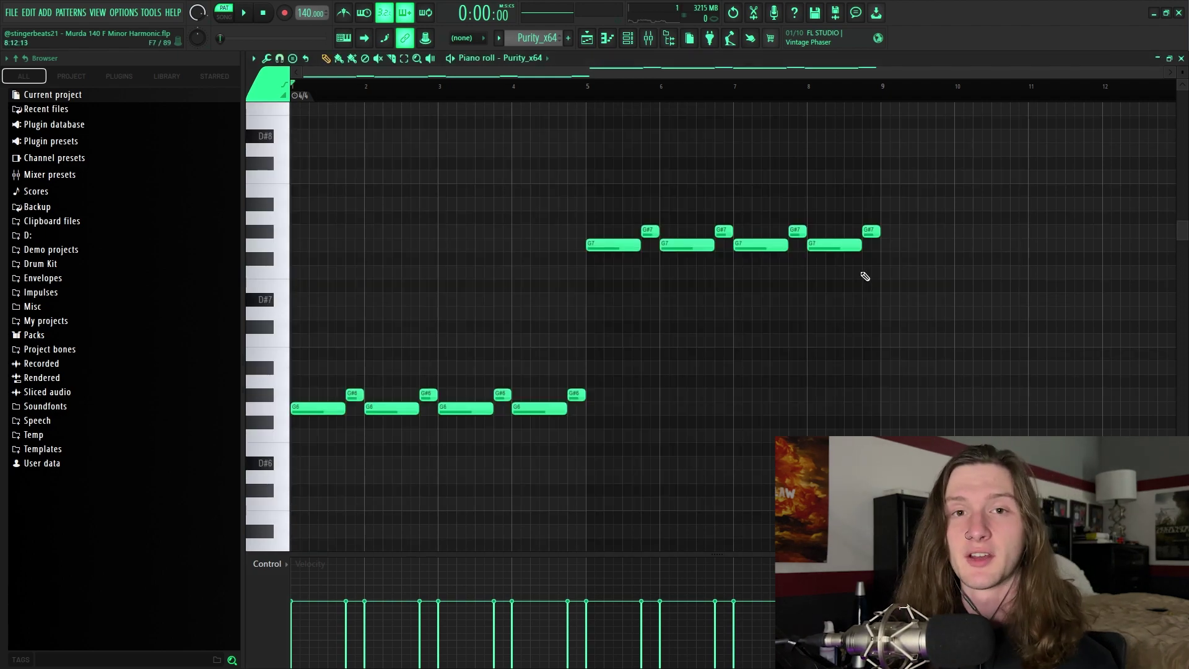
key("space")
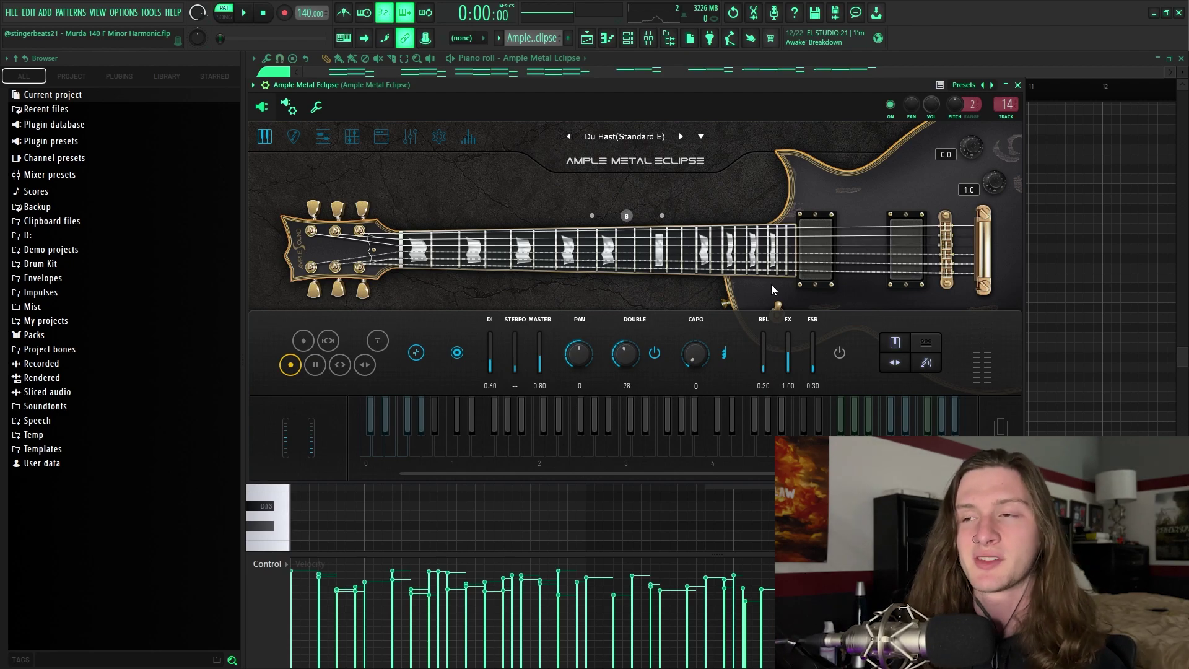
Examine the low C4 and C#4 notes in bars 1–4 of the Ample Metal Eclipse guitar part and play its opening.
key("Escape")
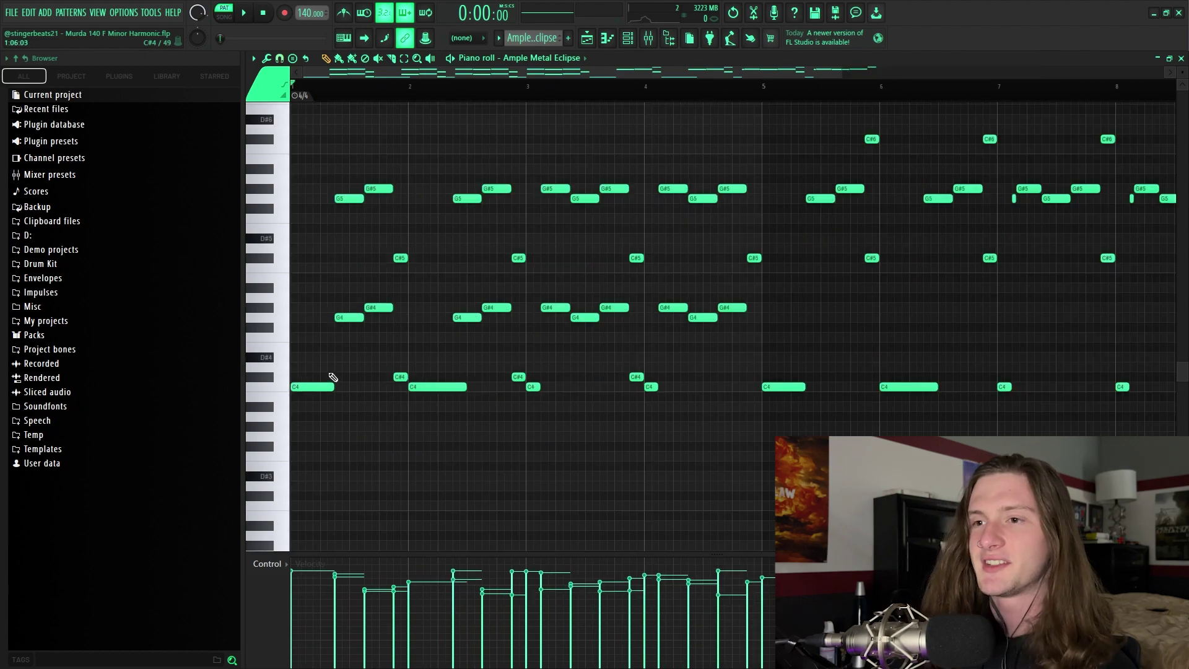
left_click_drag(324, 363, 650, 423)
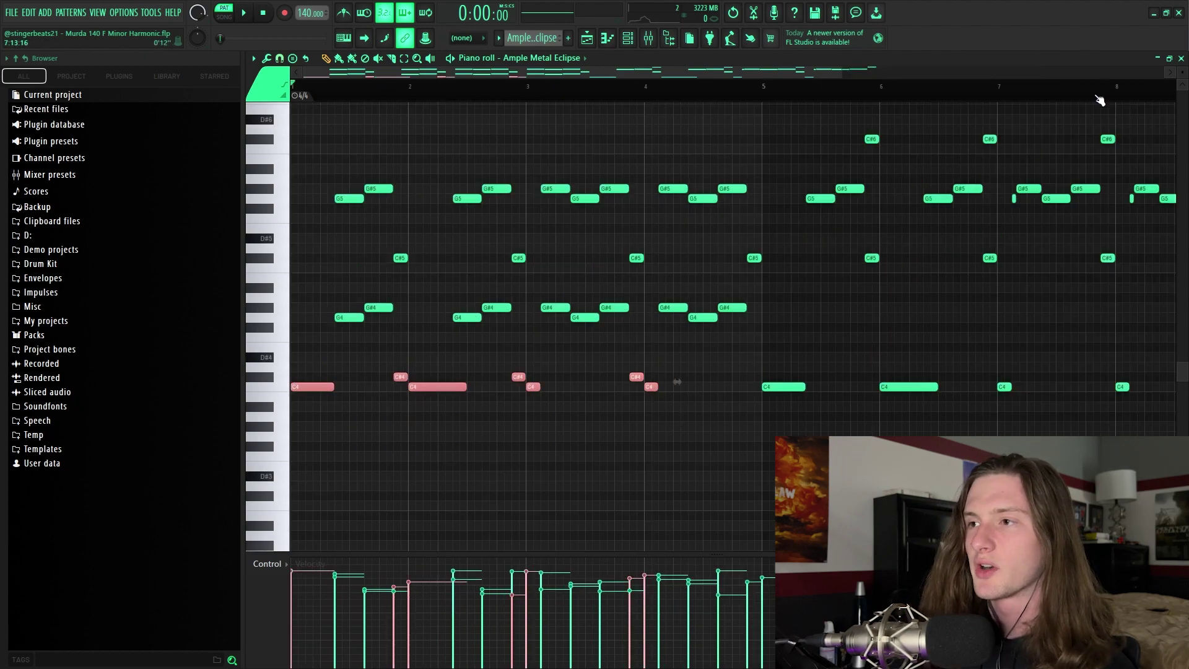
scroll(1167, 77, "up", 3)
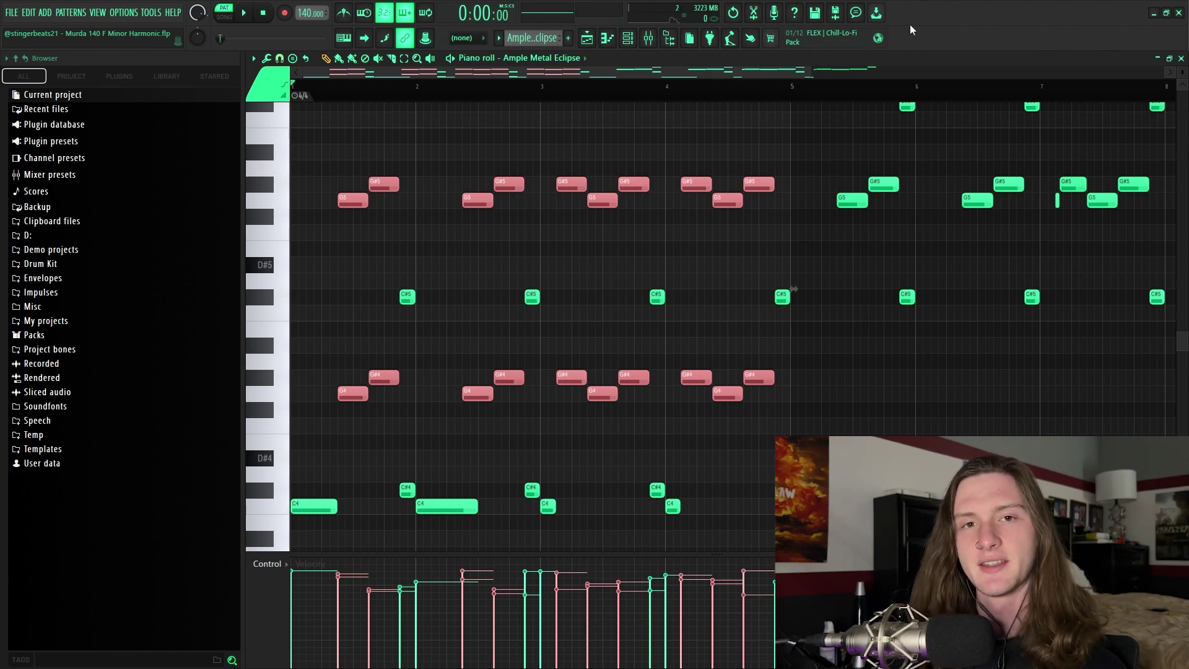
key("space")
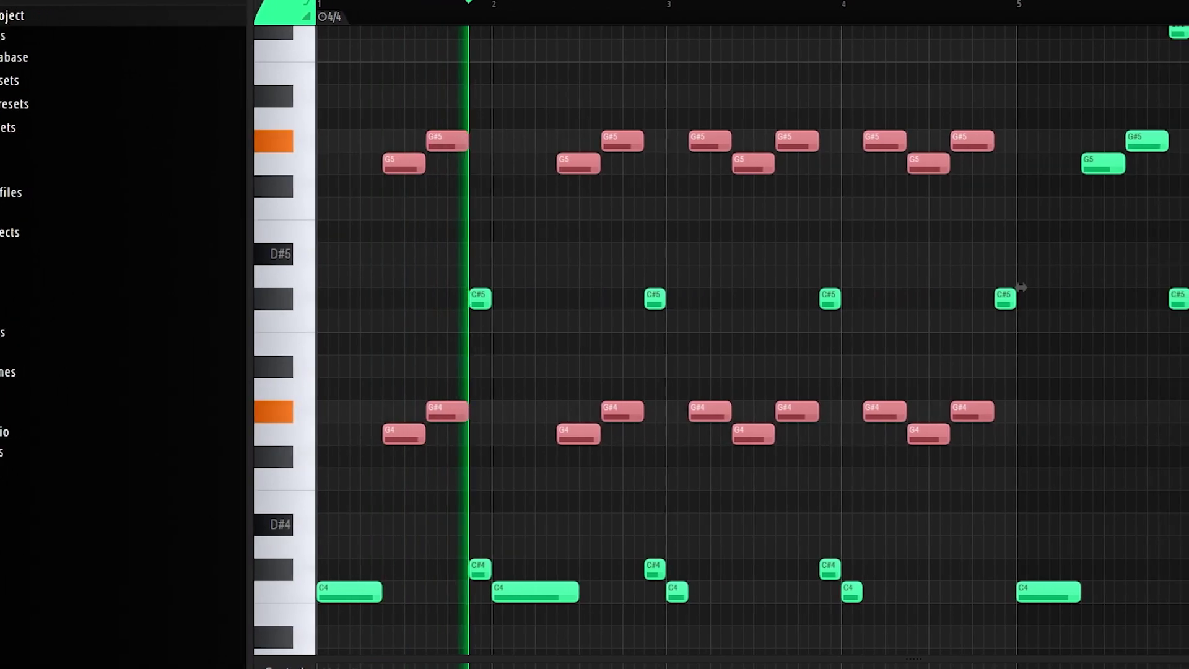
key("space")
Compare the guitar's G and G# note groups in bars 1–2 with those in bars 3–4, and play the full pattern.
left_click_drag(541, 88, 293, 607)
left_click_drag(586, 63, 741, 472)
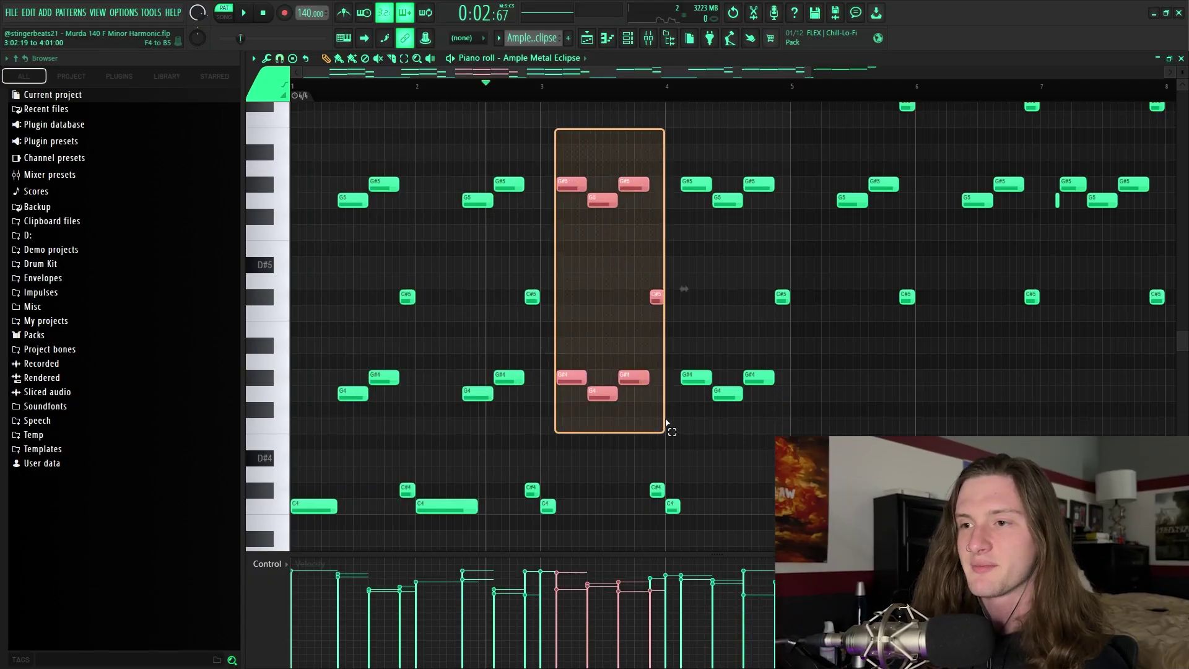
left_click_drag(665, 421, 763, 443)
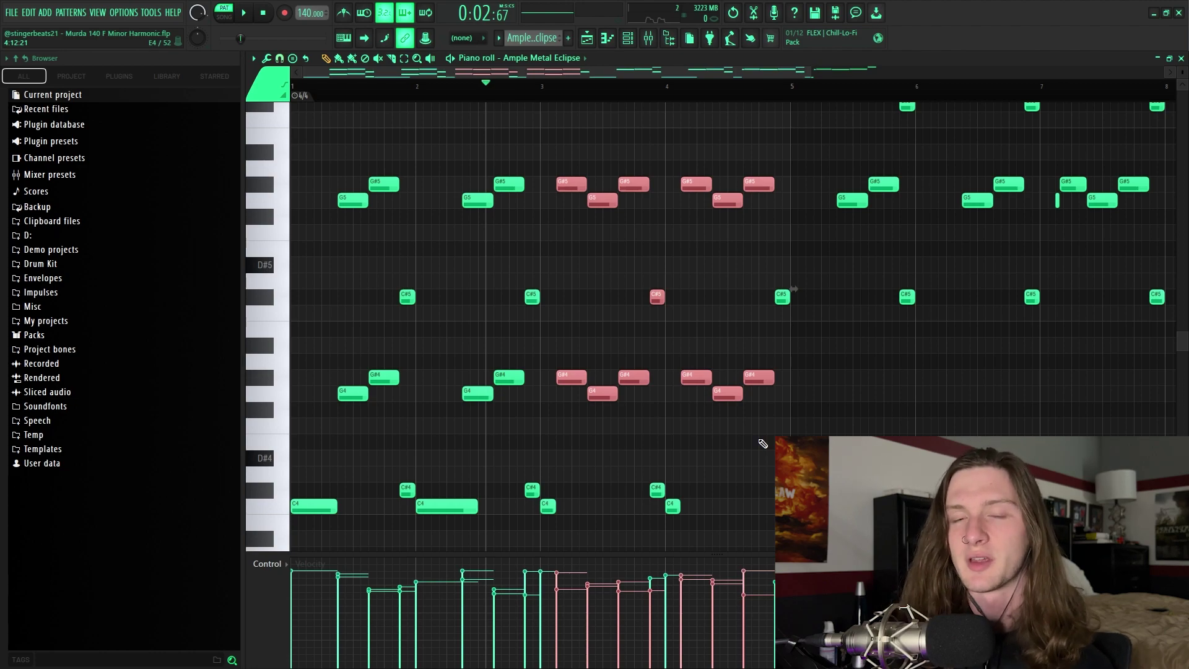
left_click_drag(310, 145, 532, 544)
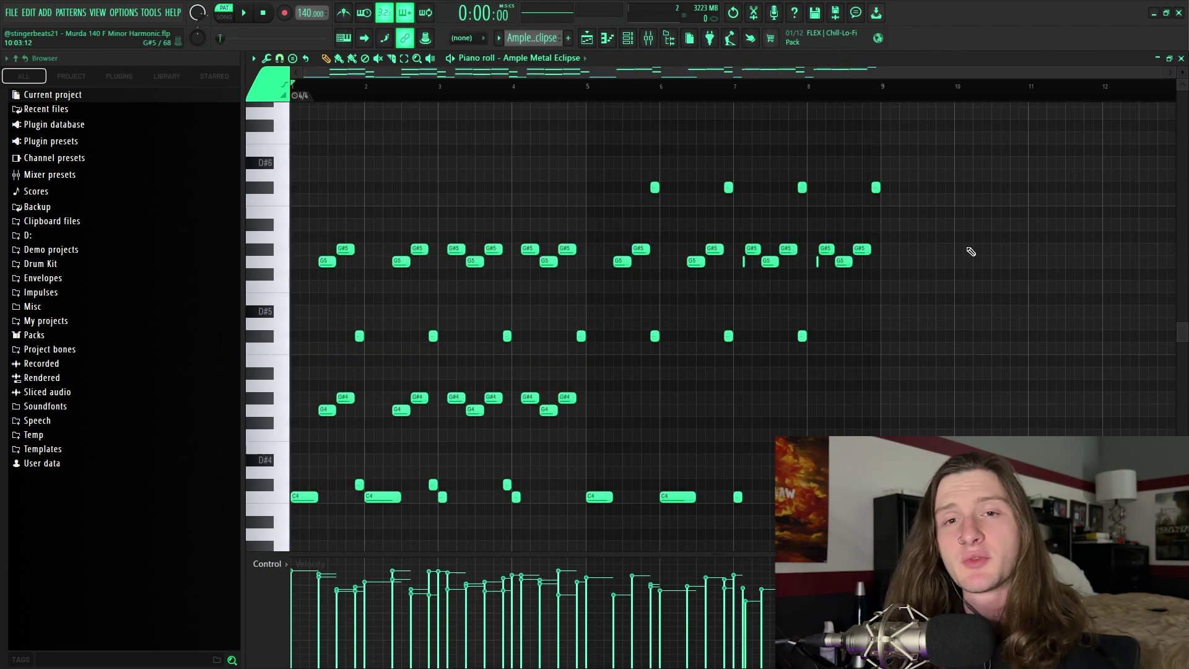
key("space")
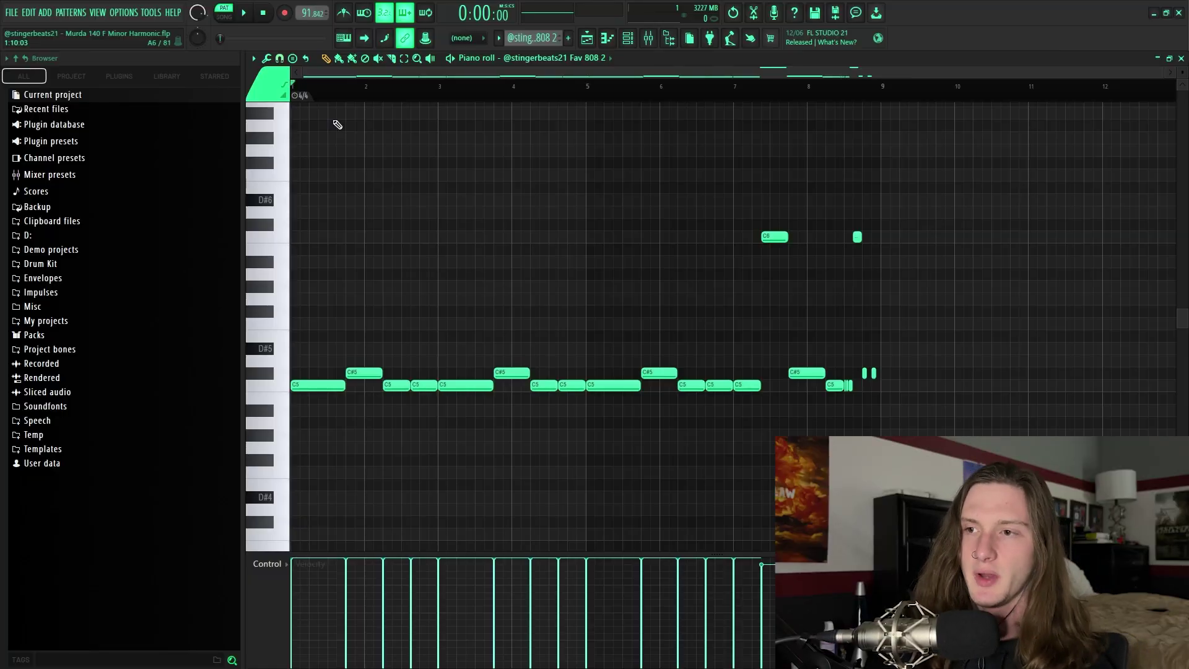
Examine the 808 pattern's repeating C5 and C#5 notes, its C6 octave jumps and the closing C#5 hits in bar 8.
scroll(337, 125, "up", 1)
left_click_drag(299, 281, 794, 427)
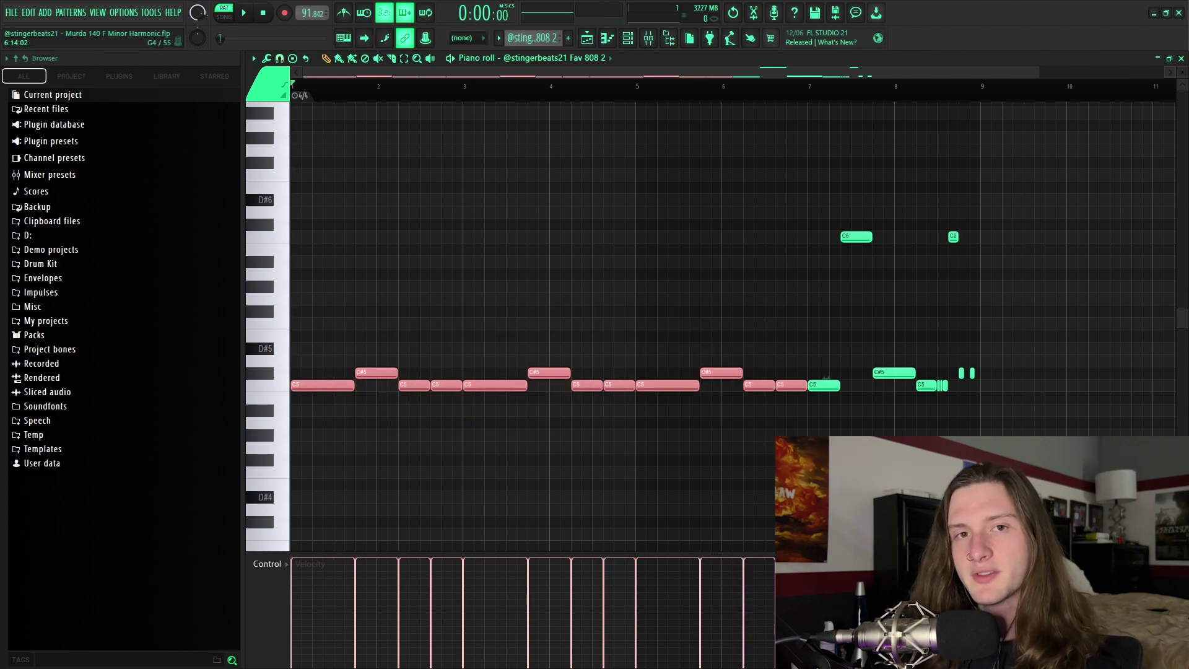
left_click_drag(805, 223, 1012, 431)
left_click_drag(550, 194, 1022, 311)
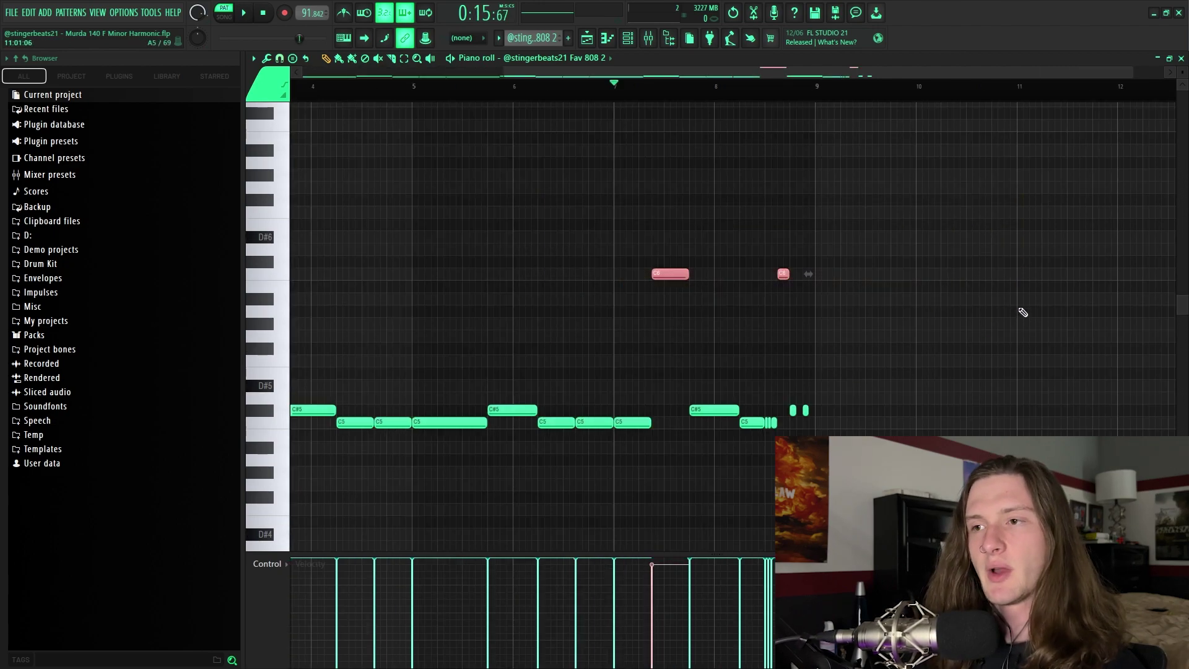
left_click_drag(642, 223, 945, 361)
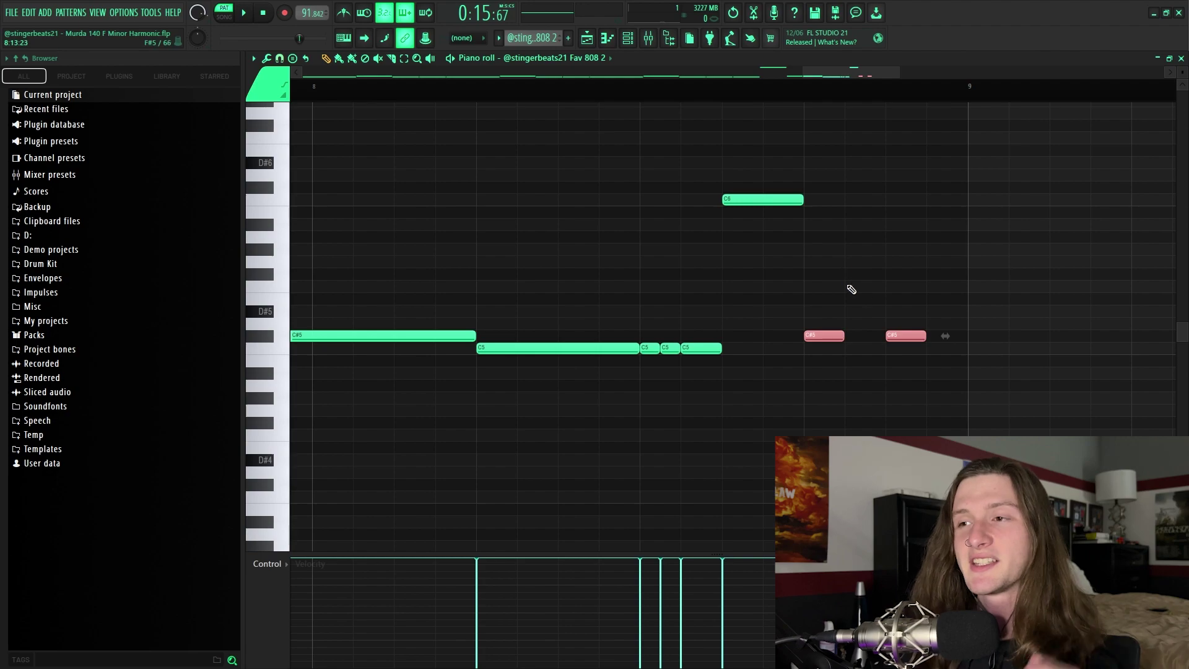
left_click(865, 320)
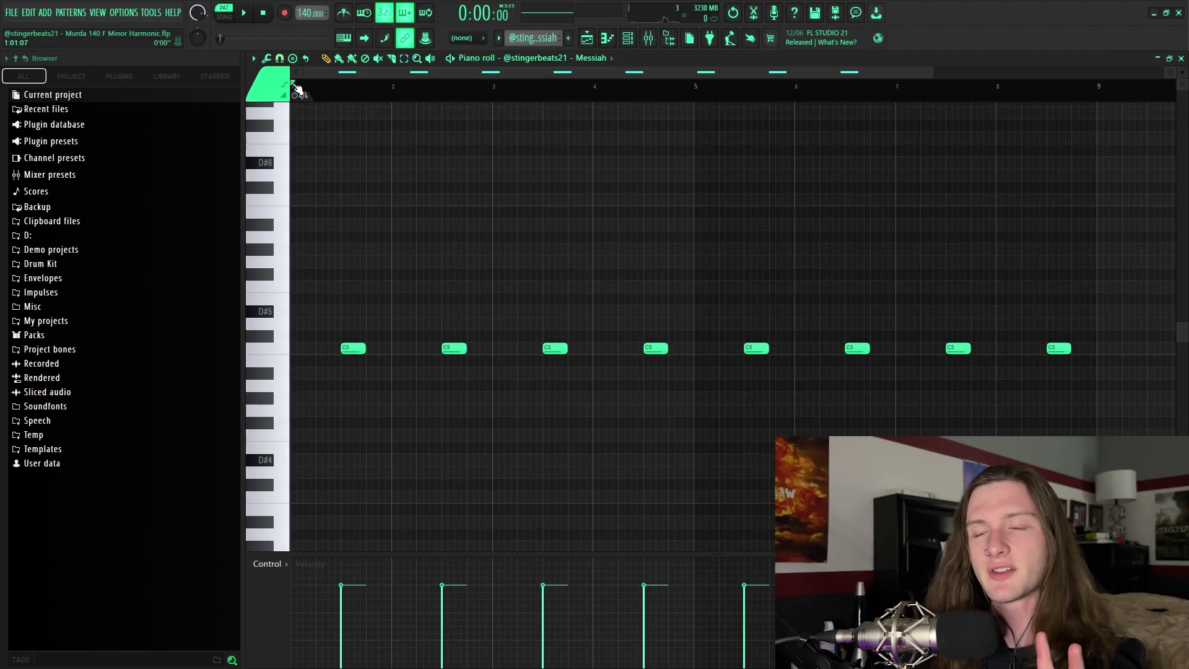
Play back the Messiah pattern and the Fav Snare pattern in the piano roll.
key("space")
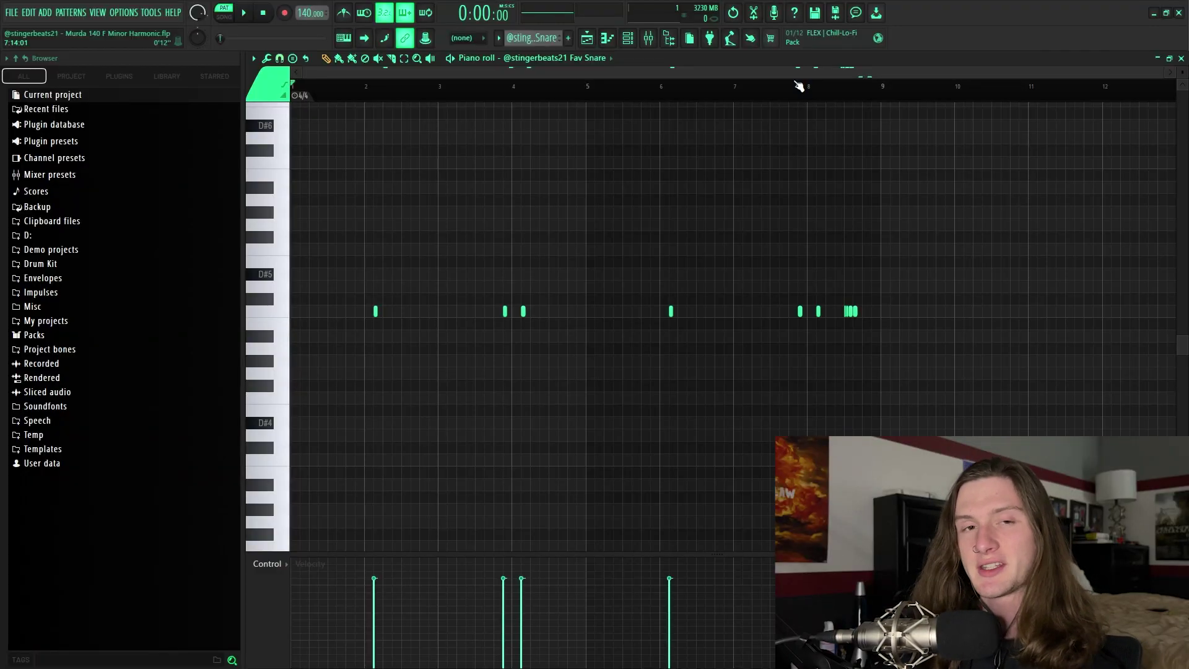
scroll(999, 260, "down", 1)
key("ctrl+a")
left_click(796, 93)
key("space")
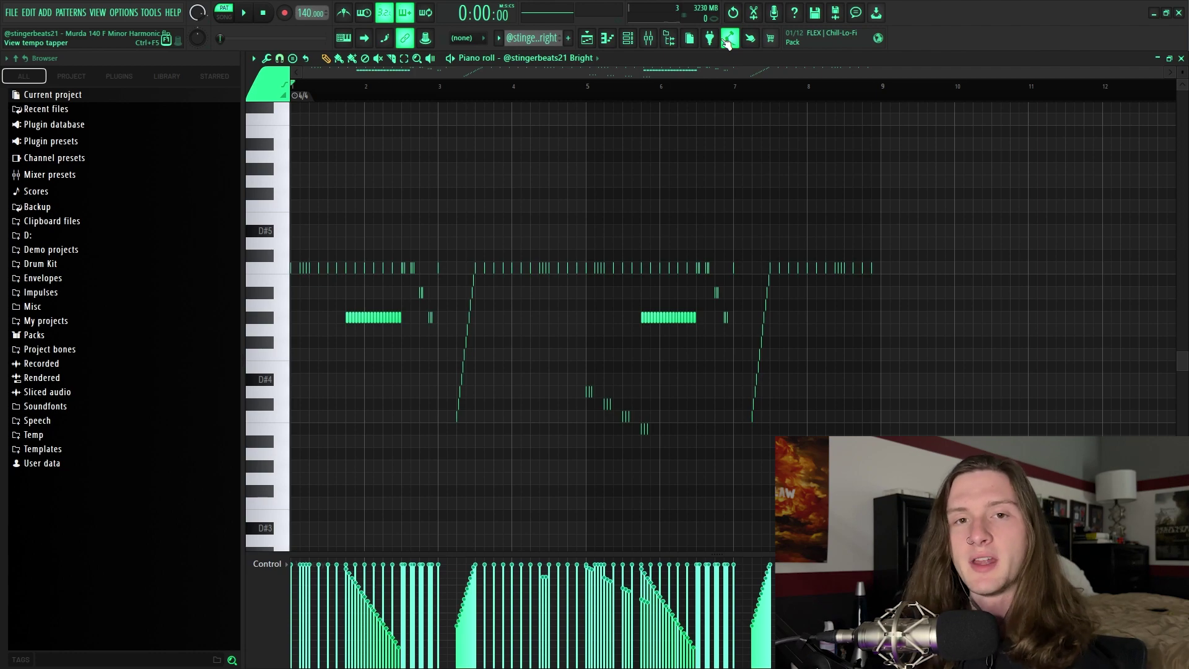
Play back the Bright pattern with its rolls and the drich cym2 cymbal pattern.
key("space")
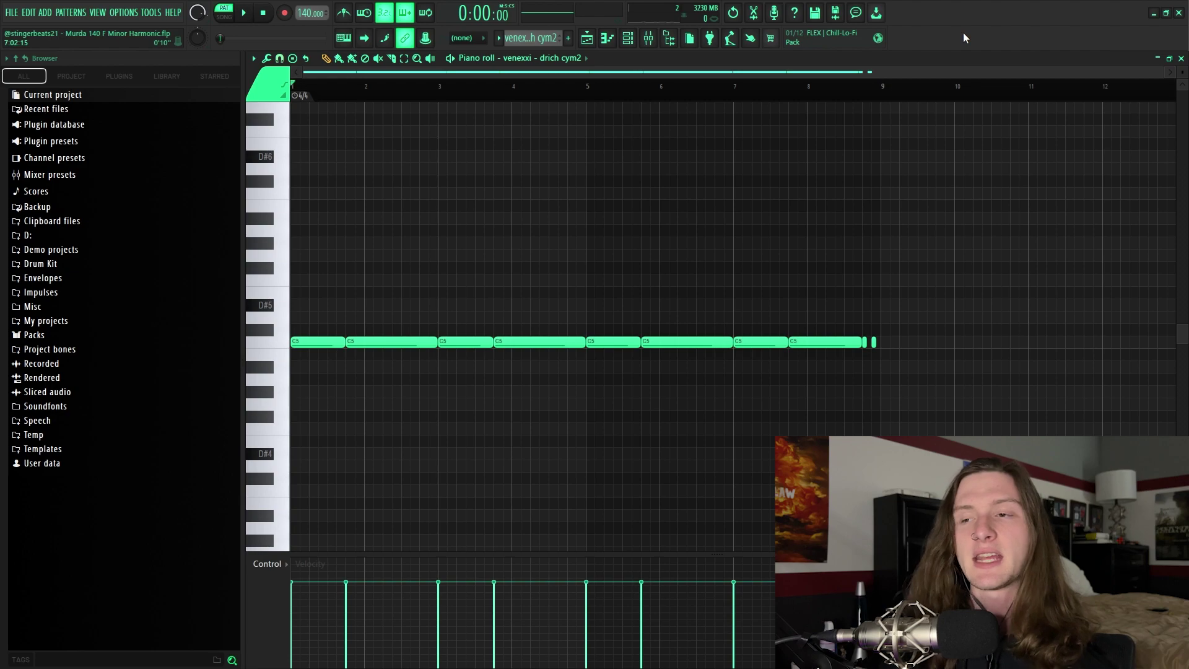
key("space")
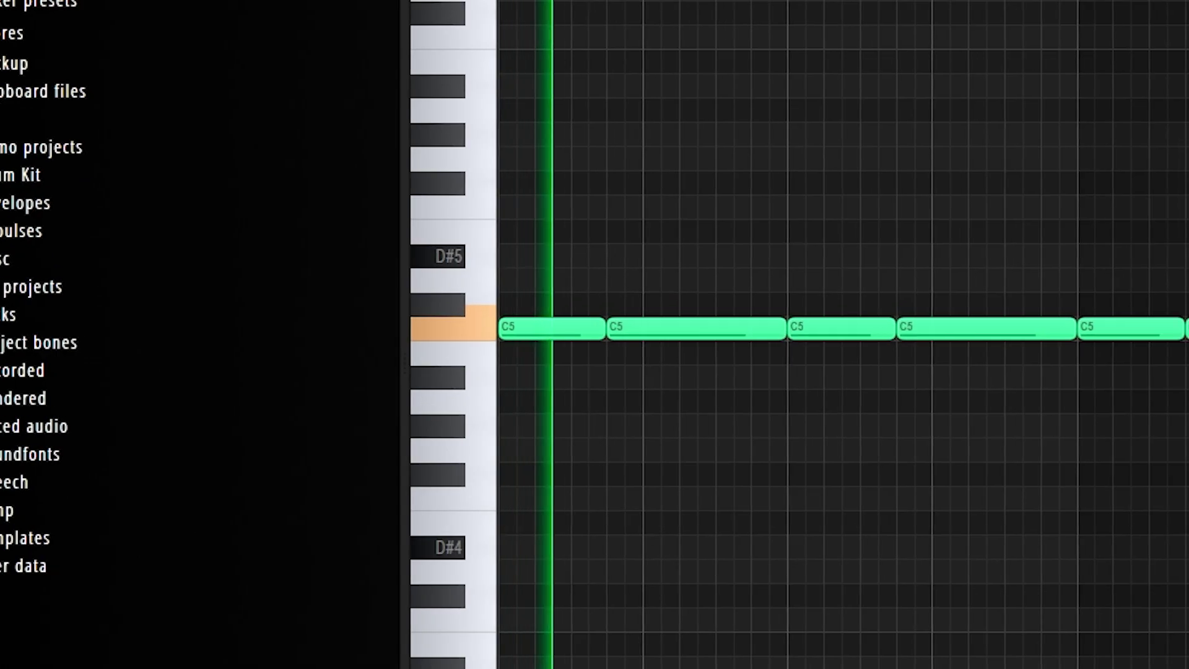